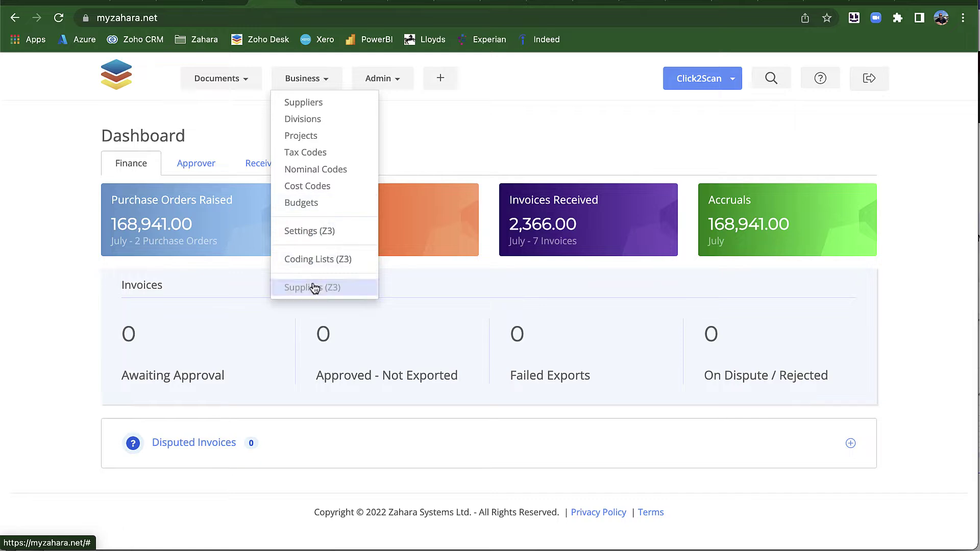
Step: Open the new Suppliers list and look through the blank form for creating a supplier
{"action": "left_click", "coordinate": [312, 288]}
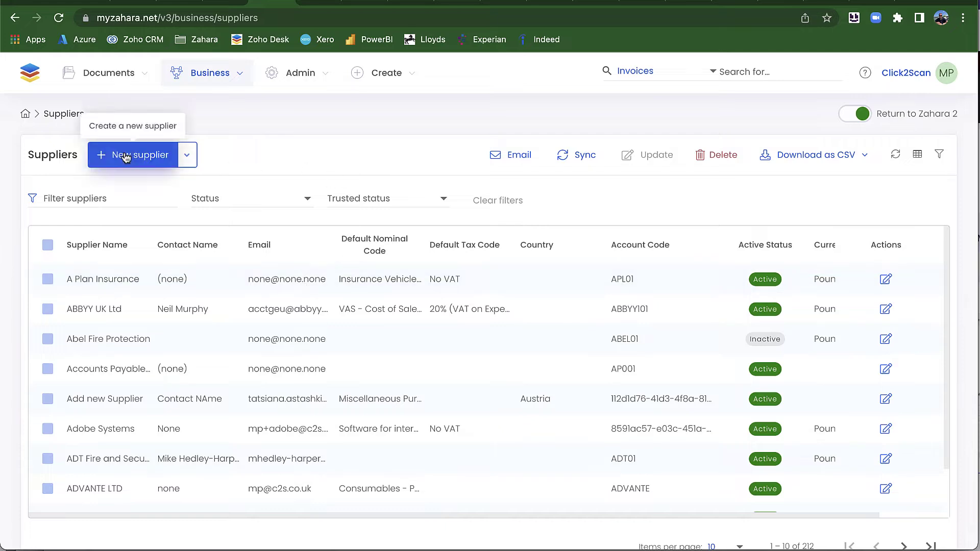
{"action": "left_click", "coordinate": [126, 158]}
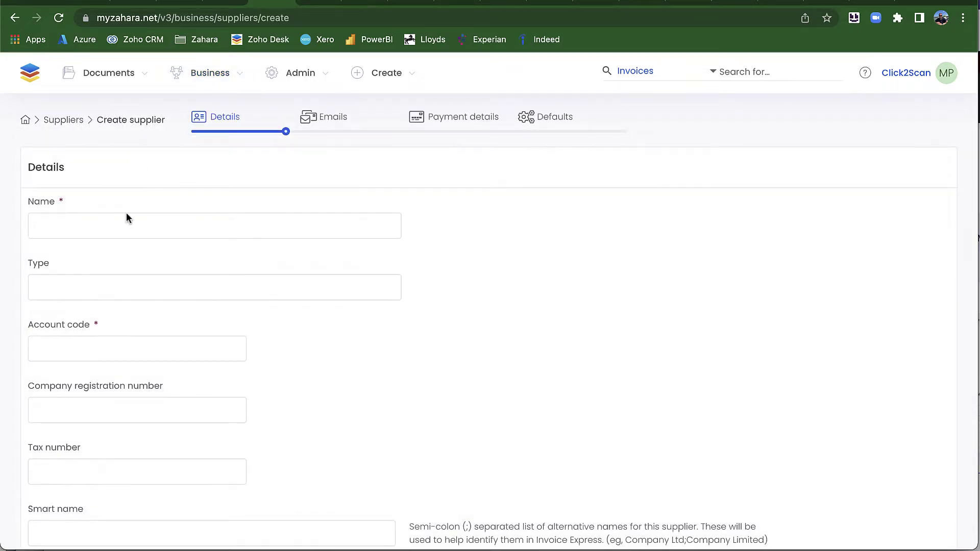
{"action": "scroll", "coordinate": [99, 423], "scroll_direction": "down", "scroll_amount": 15}
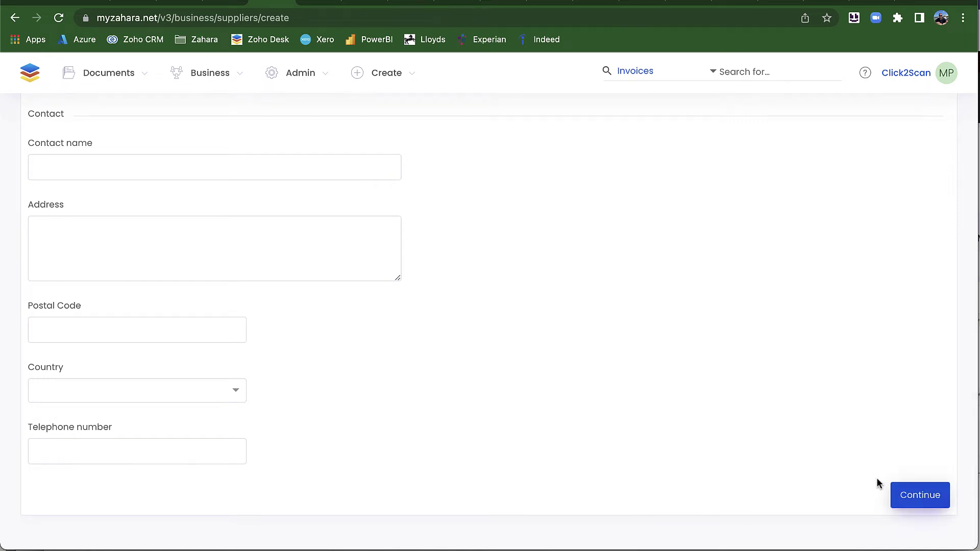
{"action": "scroll", "coordinate": [529, 270], "scroll_direction": "up", "scroll_amount": 15}
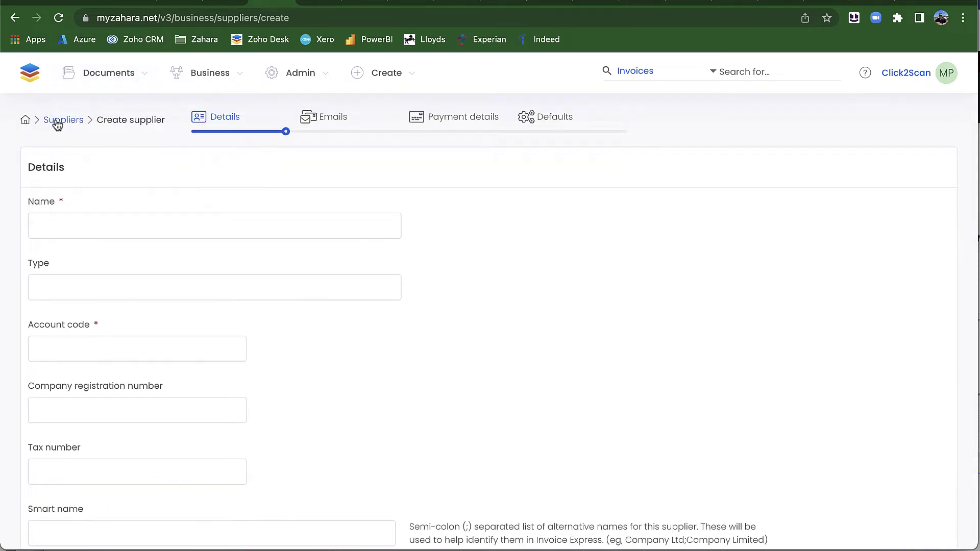
Step: Open the business coding lists and view the new tax code form, closing it without creating a code
{"action": "left_click", "coordinate": [229, 79]}
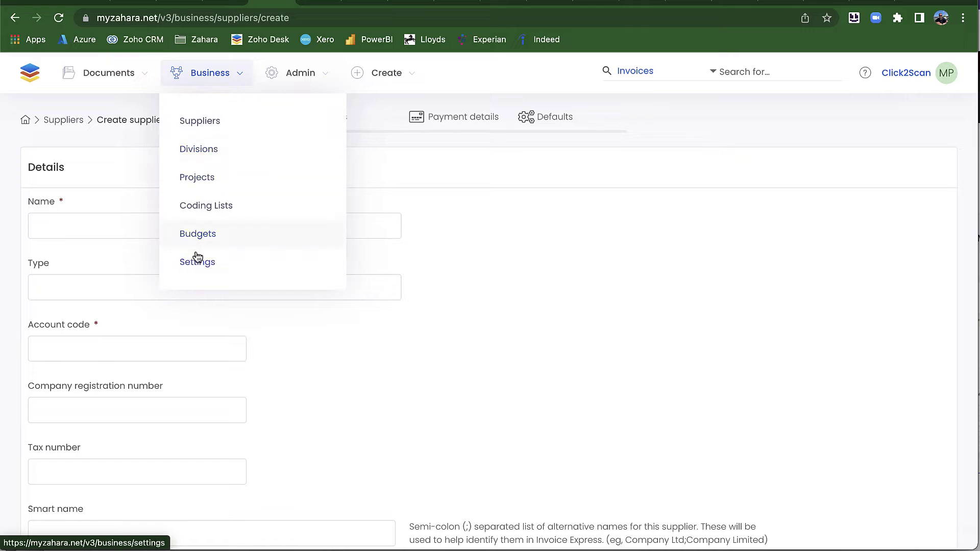
{"action": "left_click", "coordinate": [197, 205]}
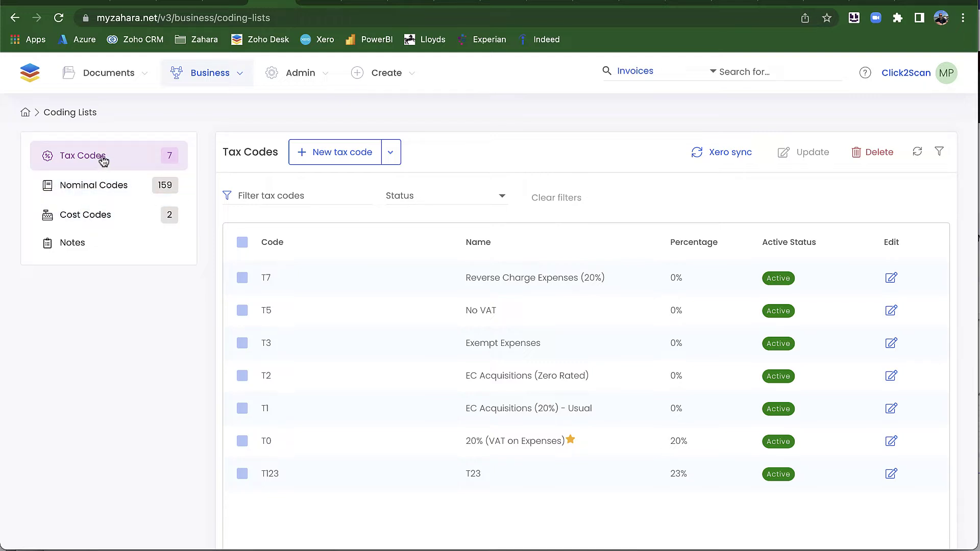
{"action": "left_click", "coordinate": [332, 159]}
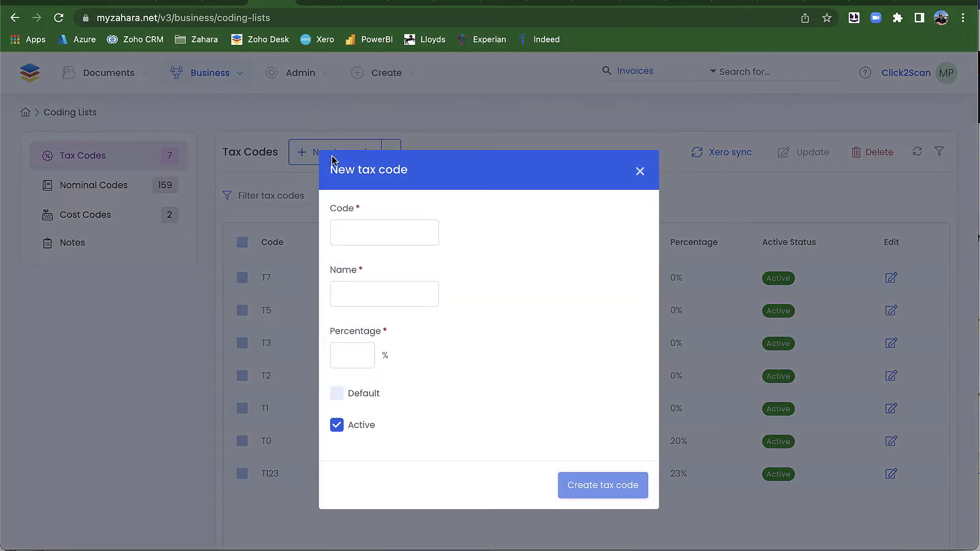
{"action": "left_click", "coordinate": [640, 171]}
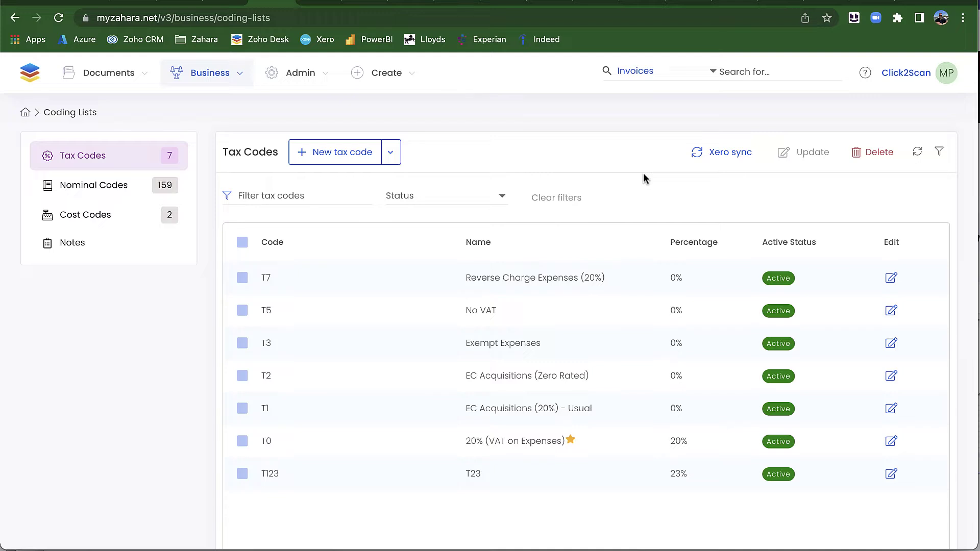
Step: Show the nominal codes list and view the new nominal code form, closing it without creating a code
{"action": "left_click", "coordinate": [144, 187]}
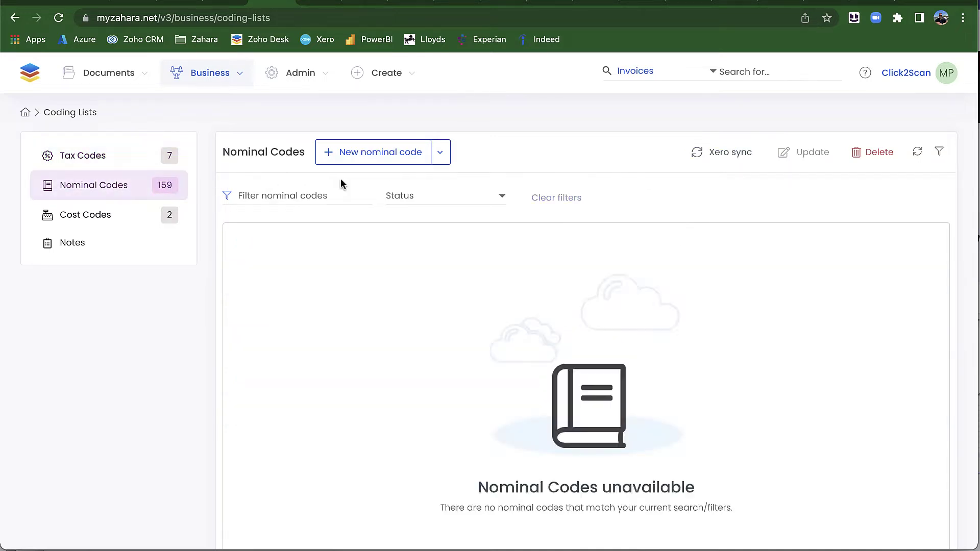
{"action": "left_click", "coordinate": [395, 162]}
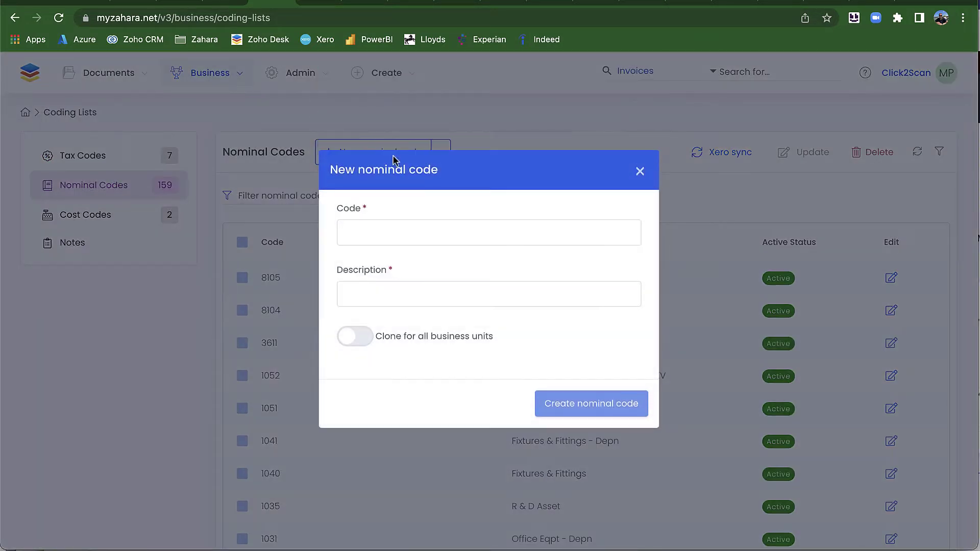
{"action": "left_click", "coordinate": [640, 172]}
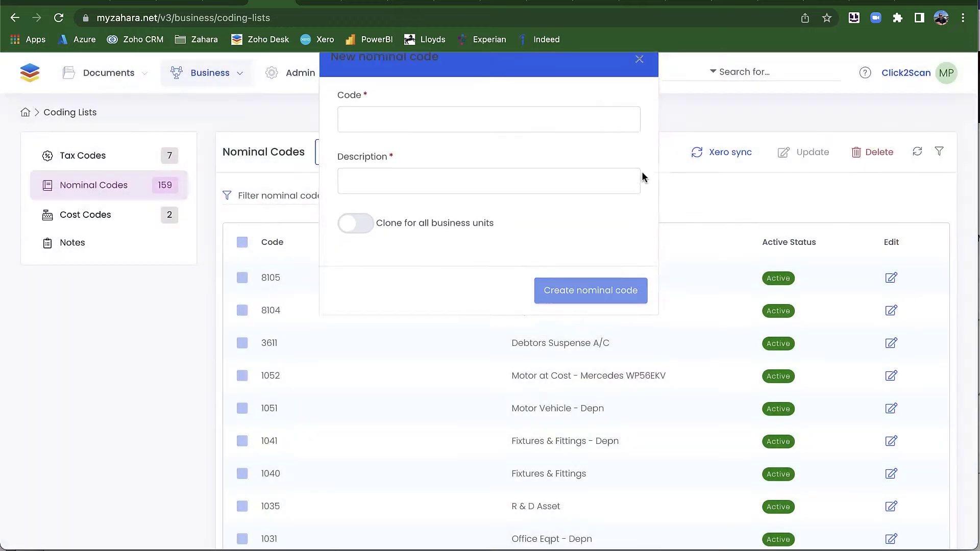
Step: Create a new purchase order and choose ADT Fire and Security as its supplier
{"action": "left_click", "coordinate": [390, 72]}
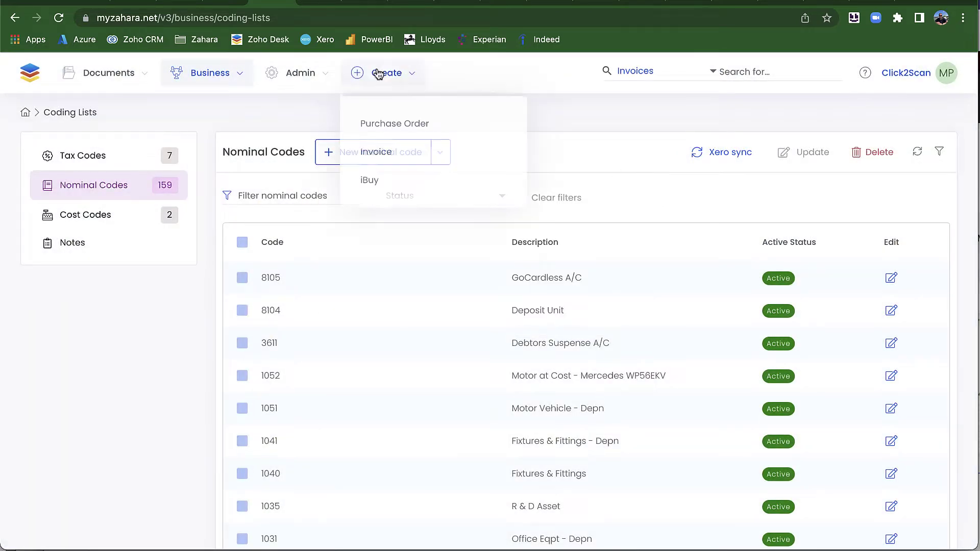
{"action": "left_click", "coordinate": [391, 122]}
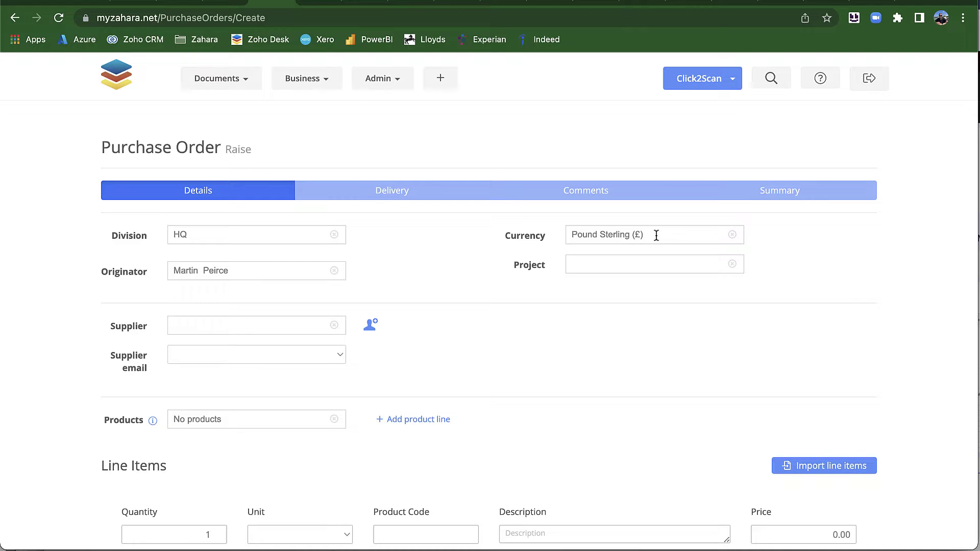
{"action": "left_click", "coordinate": [176, 317]}
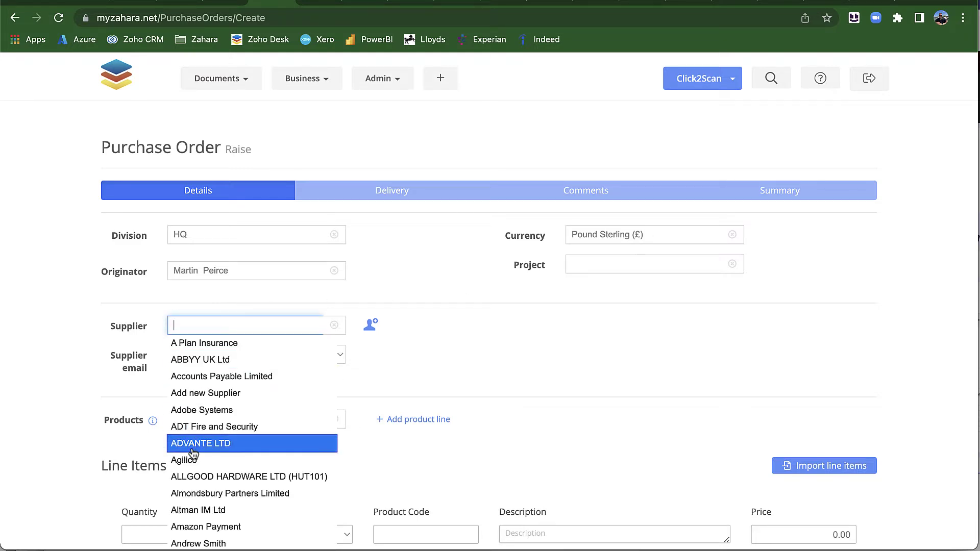
{"action": "left_click", "coordinate": [196, 429]}
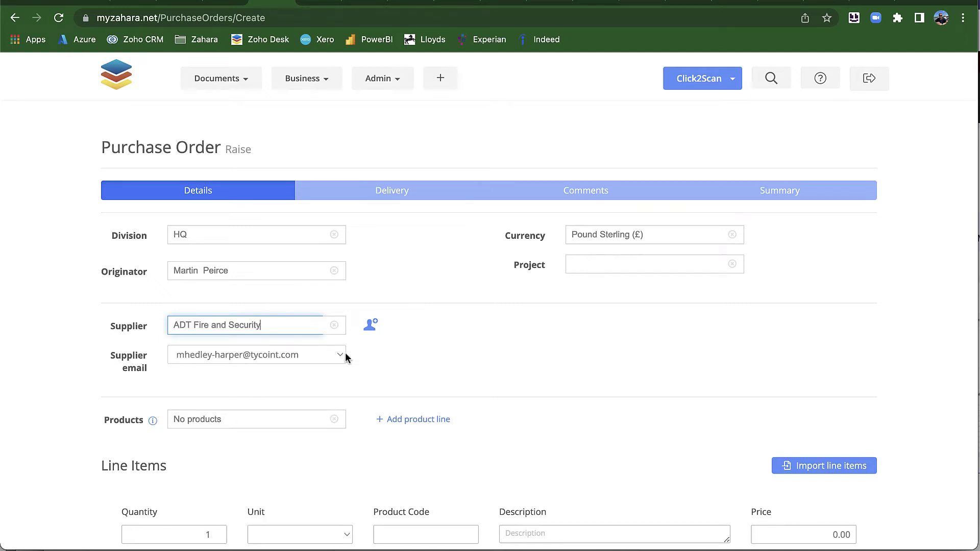
Step: Fill in the first line item with the description "Some stuff" and a price of 300.00
{"action": "scroll", "coordinate": [422, 368], "scroll_direction": "down", "scroll_amount": 3}
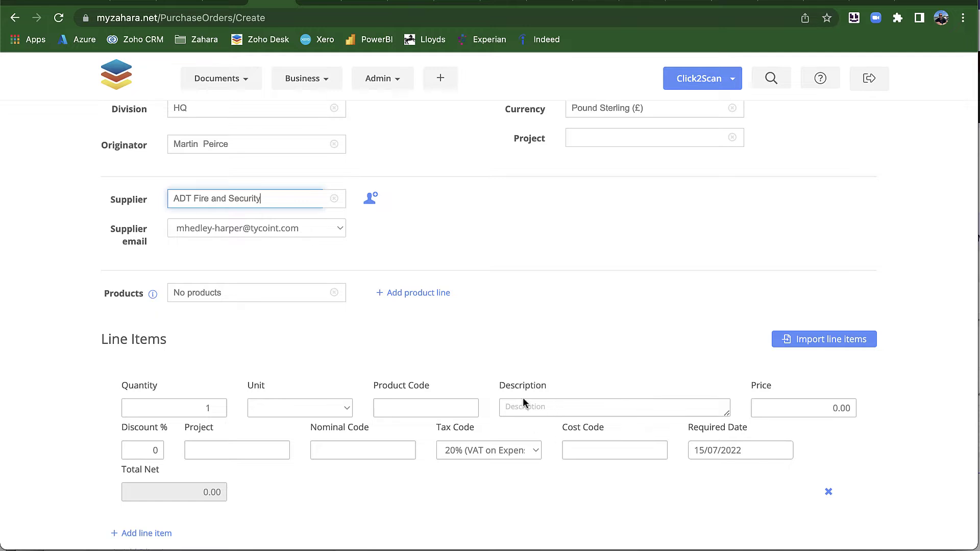
{"action": "scroll", "coordinate": [457, 401], "scroll_direction": "down", "scroll_amount": 3}
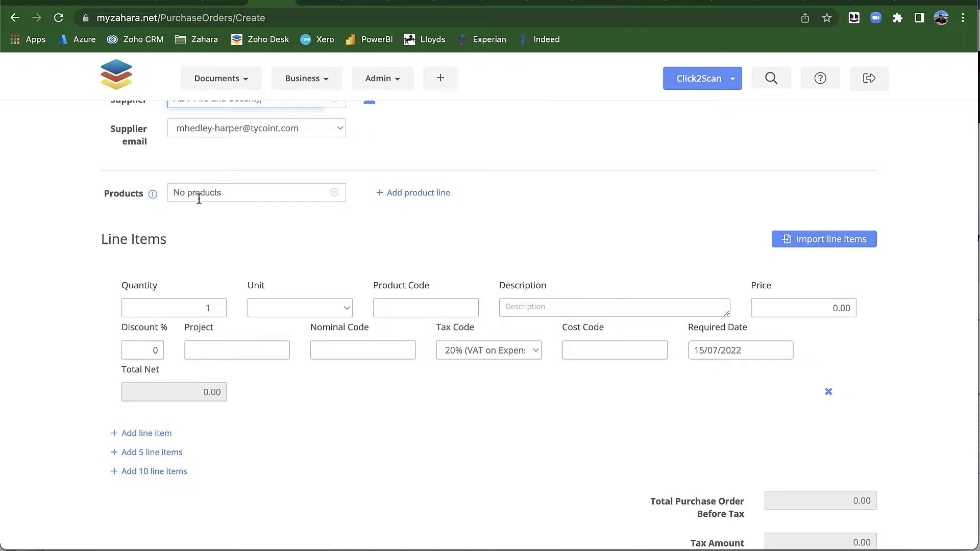
{"action": "left_click", "coordinate": [200, 198]}
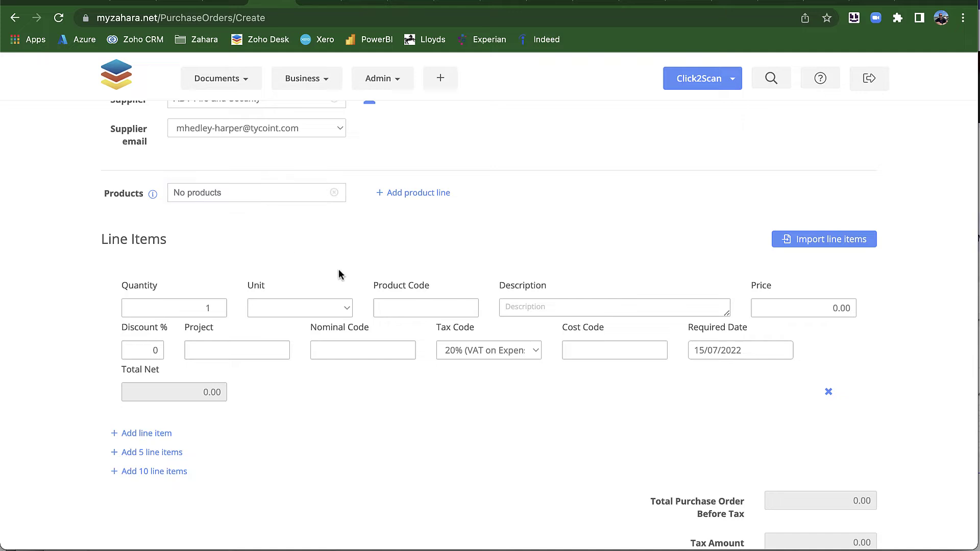
{"action": "left_click", "coordinate": [549, 315]}
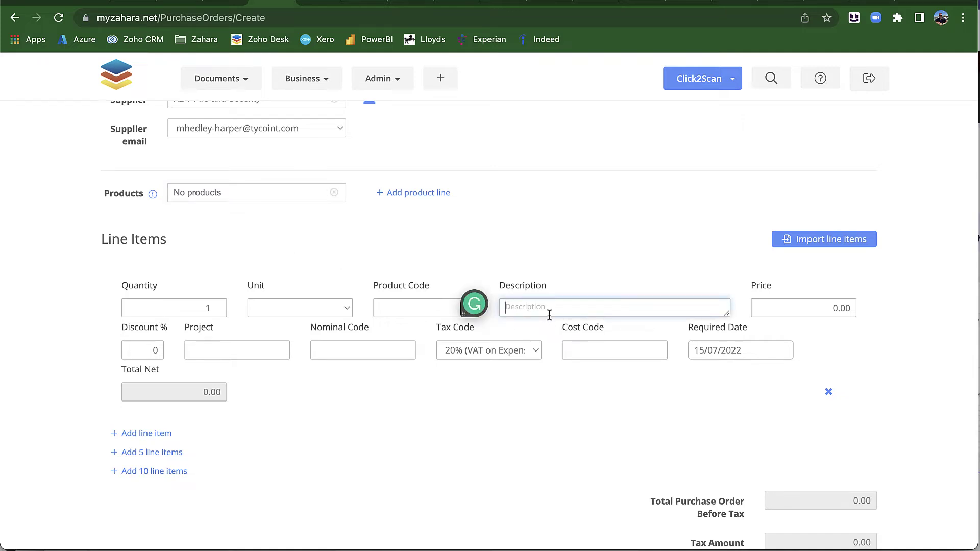
{"action": "type", "text": "Some stuff"}
{"action": "key", "text": "Tab"}
{"action": "type", "text": "300.00"}
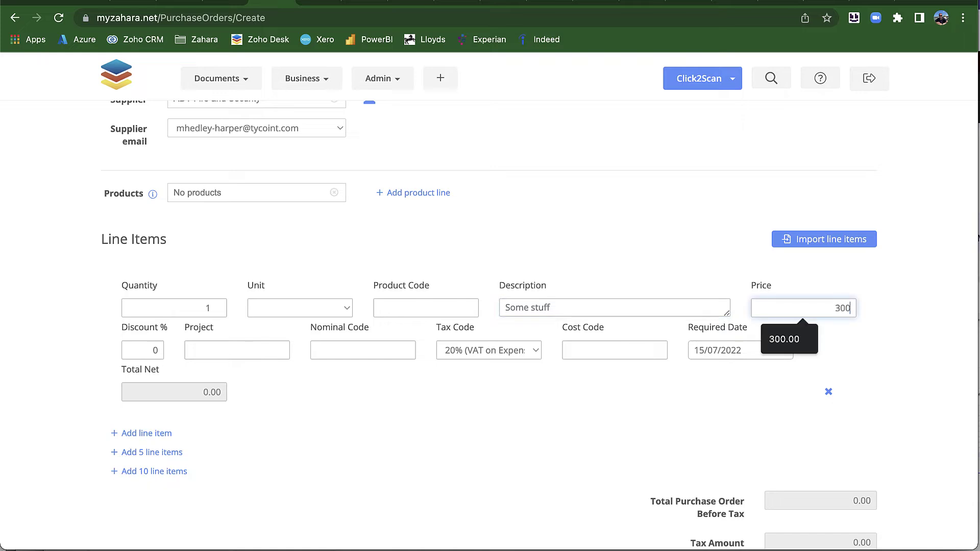
Step: Search the line item's nominal codes for "vas" and assign VAS - Cost of Sale - 5202
{"action": "left_click", "coordinate": [335, 350]}
{"action": "scroll", "coordinate": [377, 479], "scroll_direction": "down", "scroll_amount": 3}
{"action": "scroll", "coordinate": [376, 480], "scroll_direction": "down", "scroll_amount": 1}
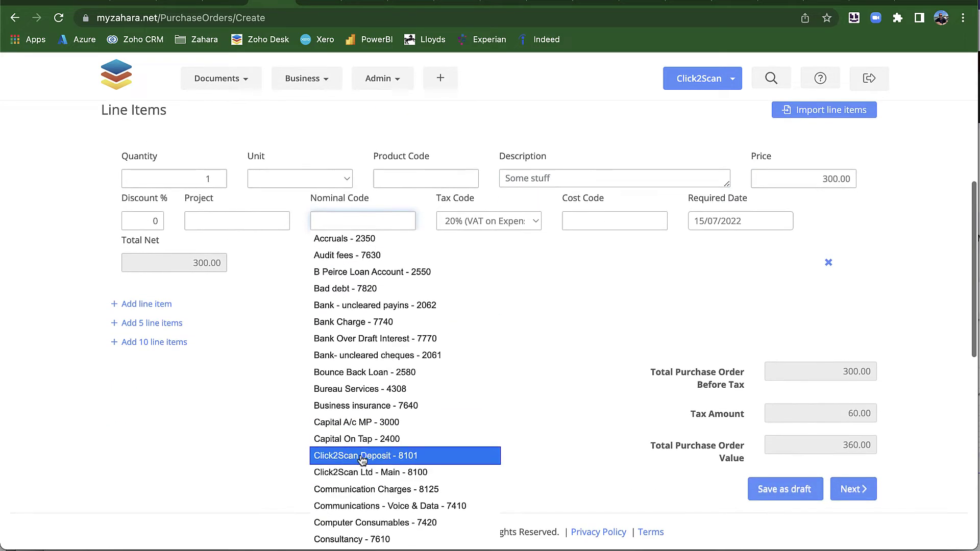
{"action": "scroll", "coordinate": [358, 462], "scroll_direction": "down", "scroll_amount": 3}
{"action": "scroll", "coordinate": [351, 462], "scroll_direction": "down", "scroll_amount": 3}
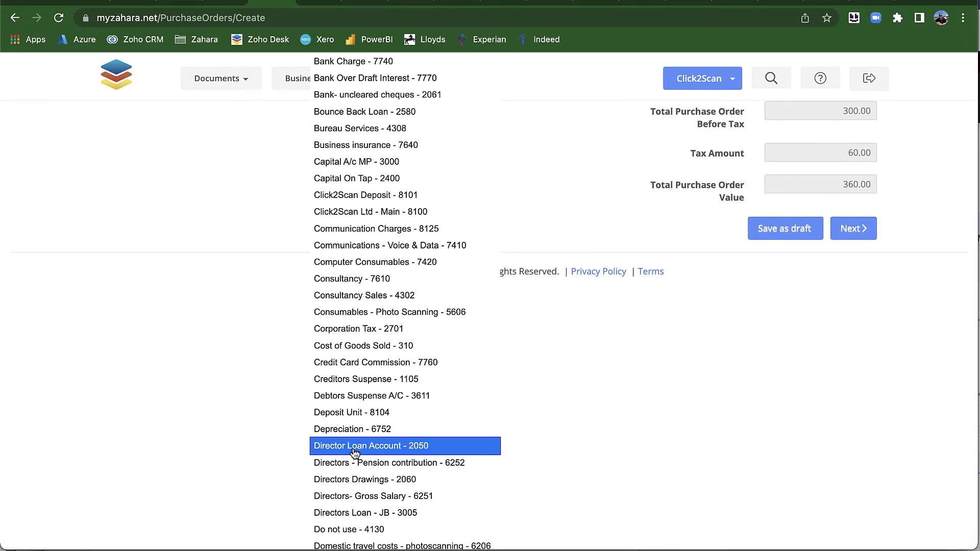
{"action": "type", "text": "vas"}
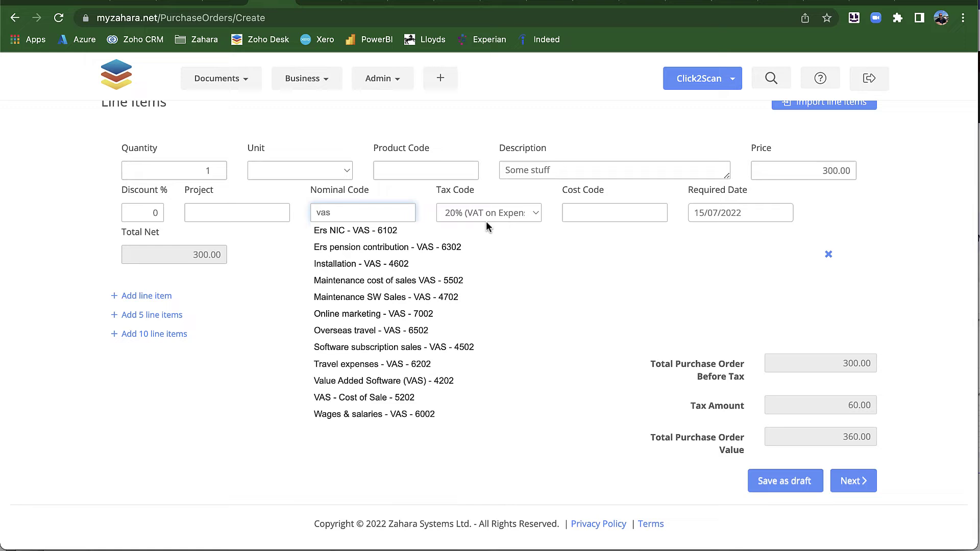
{"action": "left_click", "coordinate": [382, 402]}
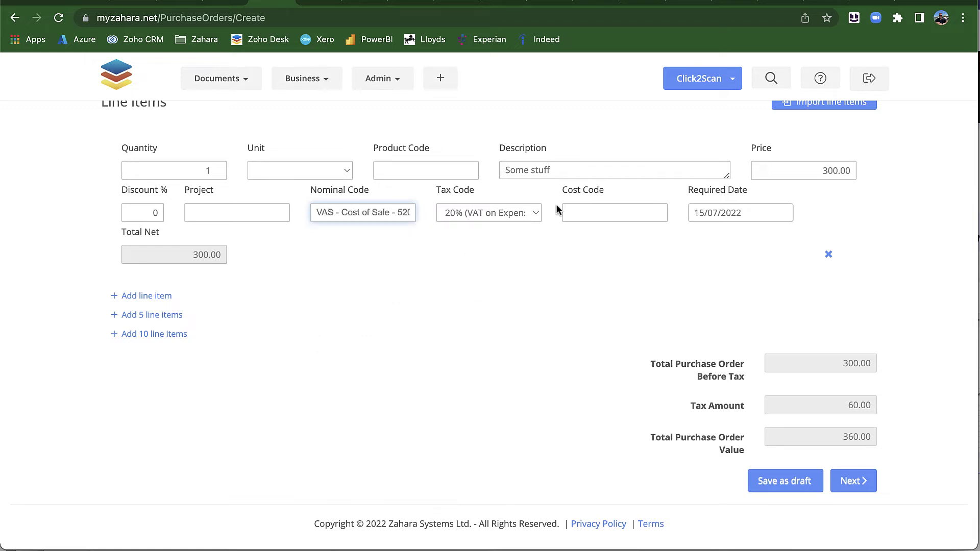
Step: Examine the tax codes available for the line item without changing the selection
{"action": "left_click", "coordinate": [538, 216]}
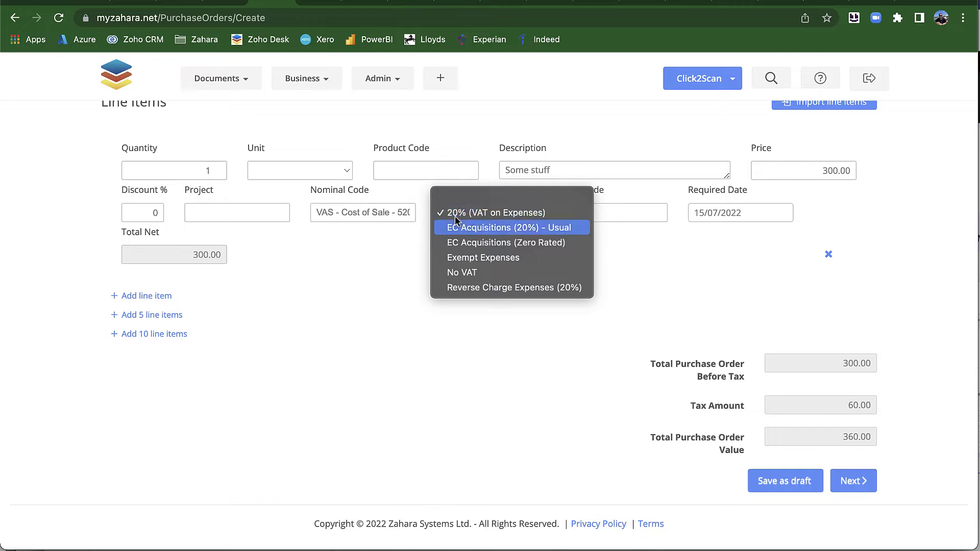
{"action": "left_click", "coordinate": [385, 252]}
{"action": "left_click", "coordinate": [515, 215]}
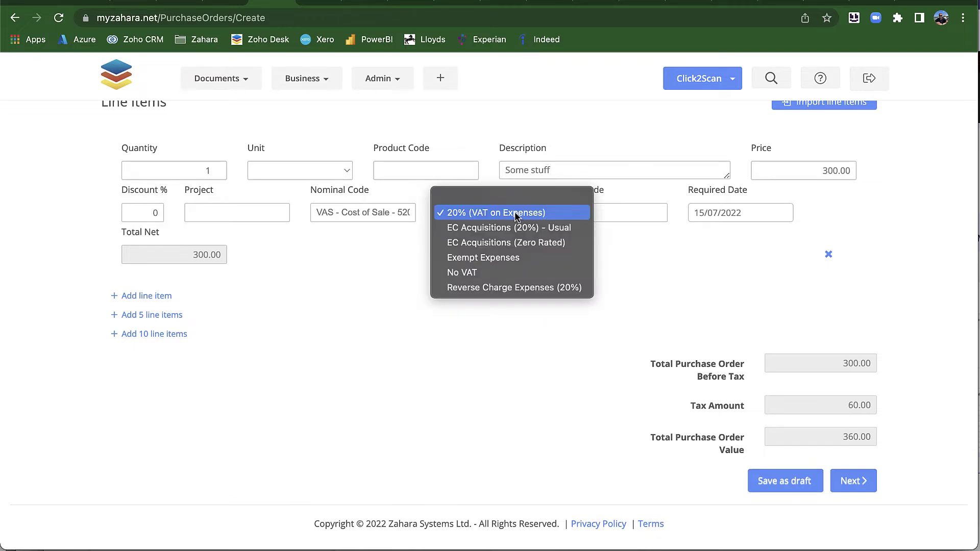
{"action": "left_click", "coordinate": [385, 303]}
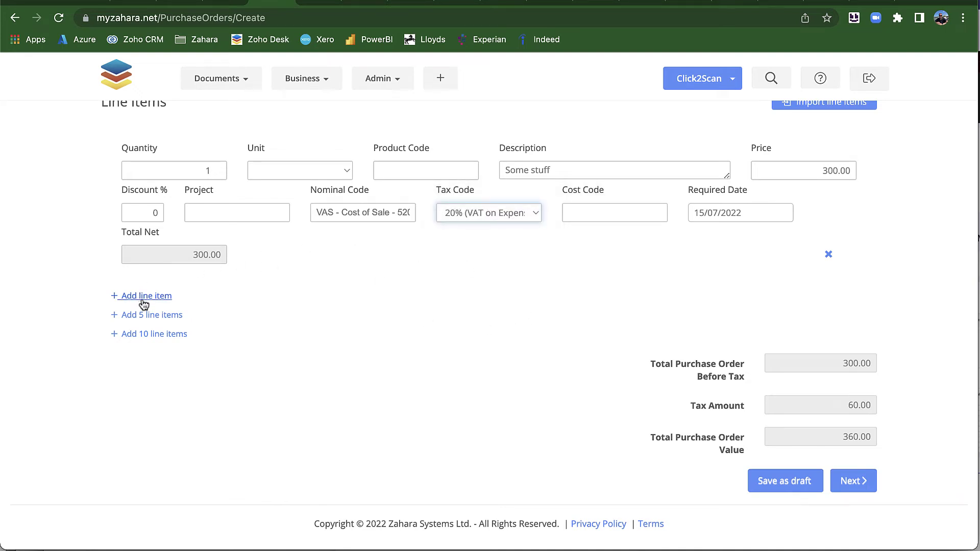
Step: Proceed to the delivery details and set the approval workflow to Larger Orders
{"action": "left_click", "coordinate": [848, 484]}
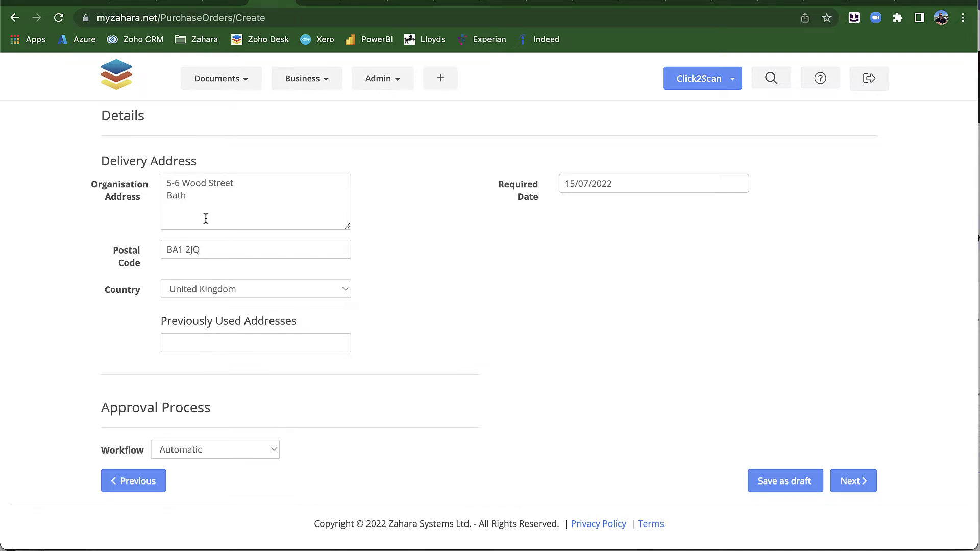
{"action": "left_click", "coordinate": [247, 450]}
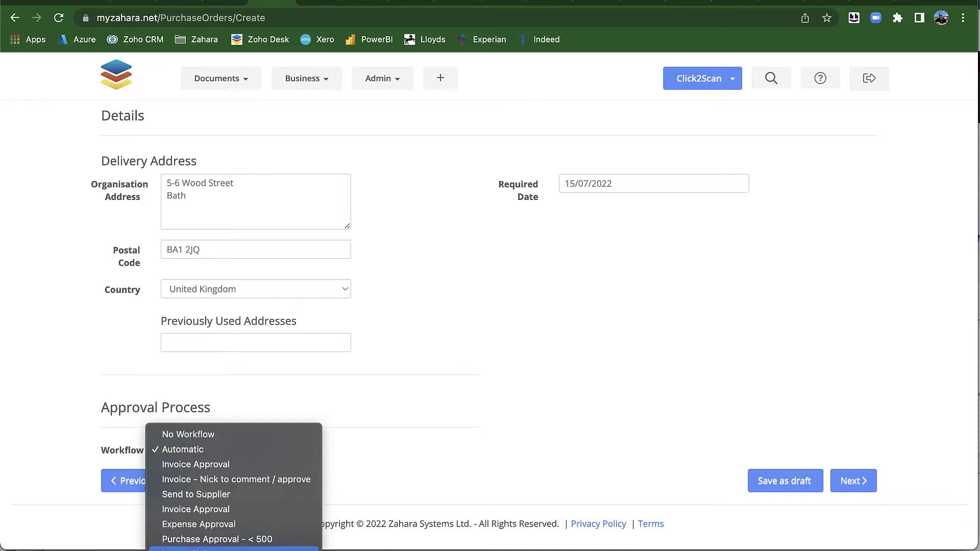
{"action": "left_click", "coordinate": [233, 549]}
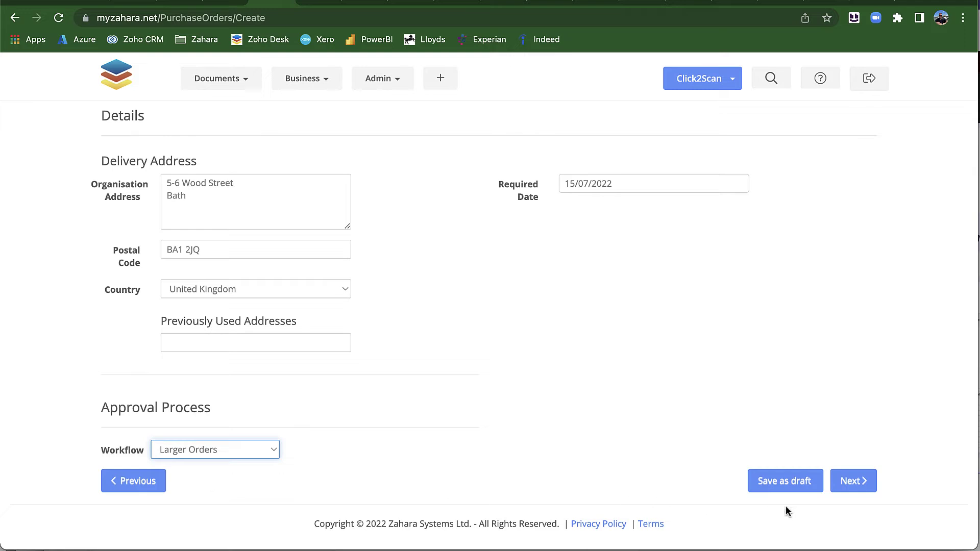
Step: Enter the internal comment "Just a test" on the order and view the document upload form without attaching a file
{"action": "left_click", "coordinate": [854, 482]}
{"action": "left_click", "coordinate": [700, 289]}
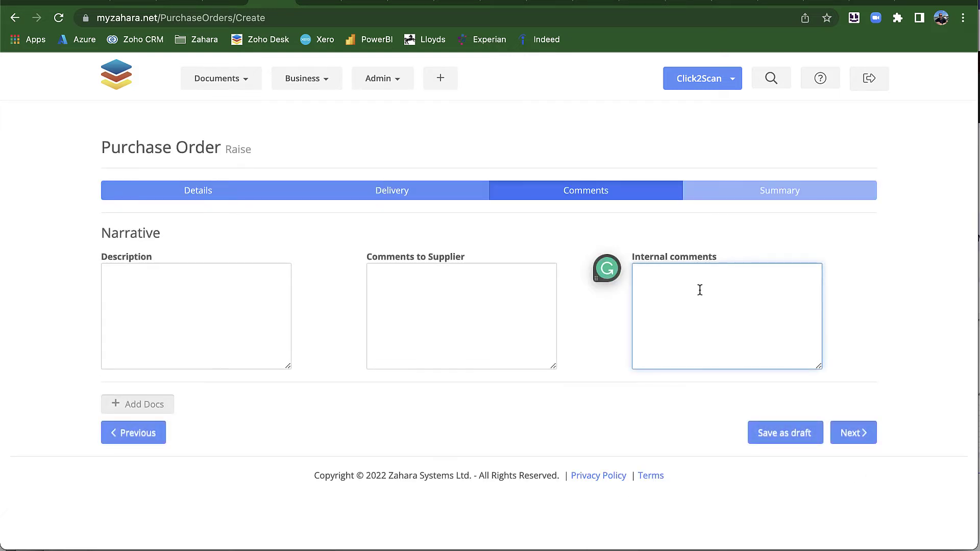
{"action": "type", "text": "Just a test"}
{"action": "key", "text": "BackSpace"}
{"action": "key", "text": "BackSpace"}
{"action": "key", "text": "BackSpace"}
{"action": "type", "text": "test"}
{"action": "left_click", "coordinate": [130, 409]}
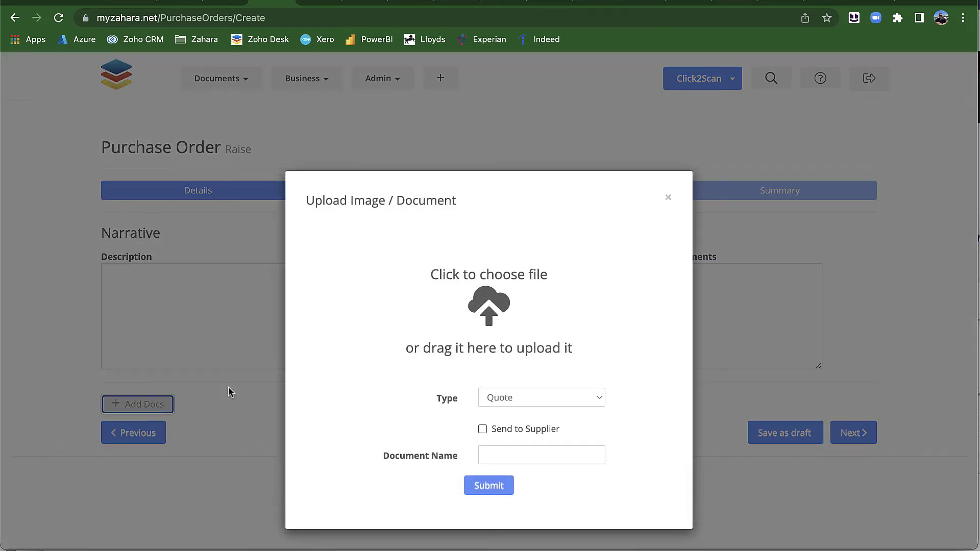
{"action": "left_click", "coordinate": [668, 196]}
Step: Raise the purchase order from its summary and open the workflow progress for the new ADT Fire and Security order
{"action": "left_click", "coordinate": [847, 440]}
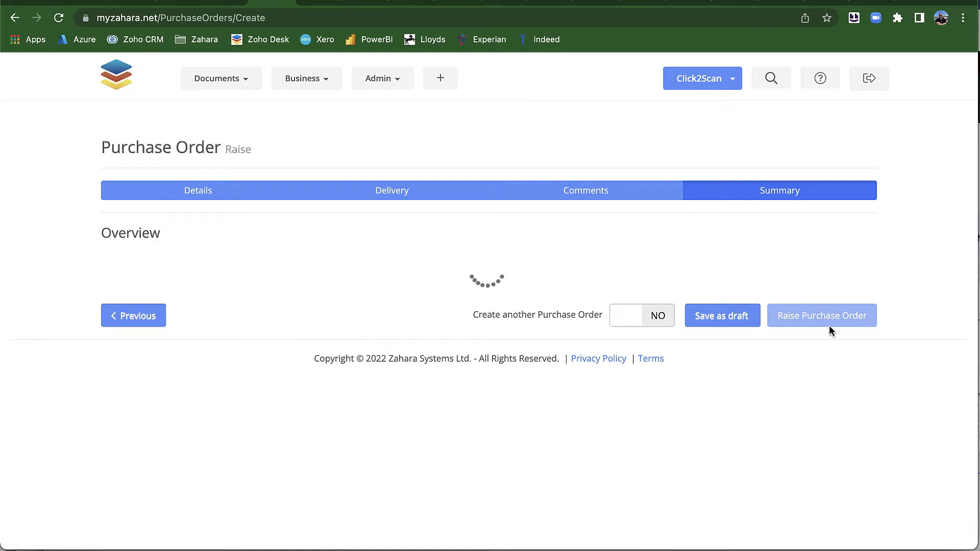
{"action": "left_click", "coordinate": [823, 481]}
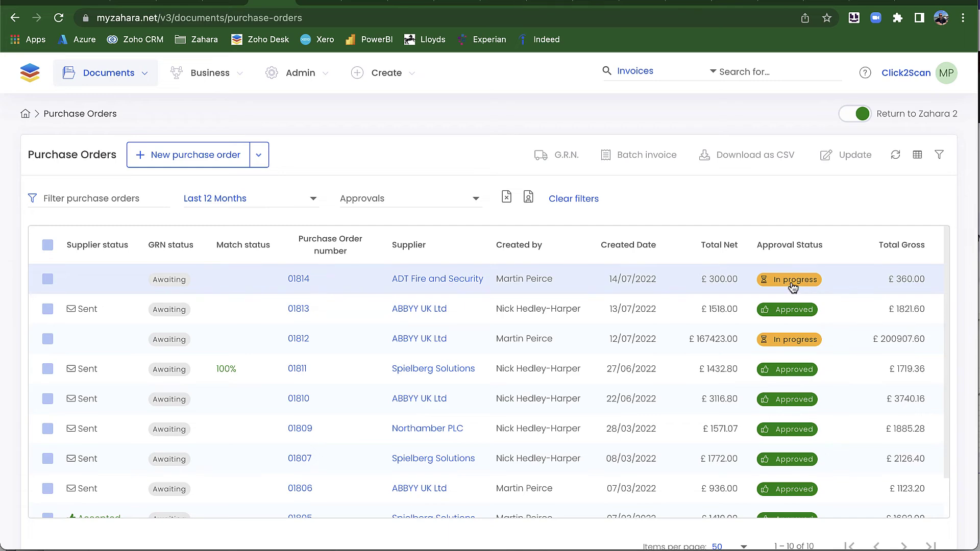
{"action": "left_click", "coordinate": [793, 281]}
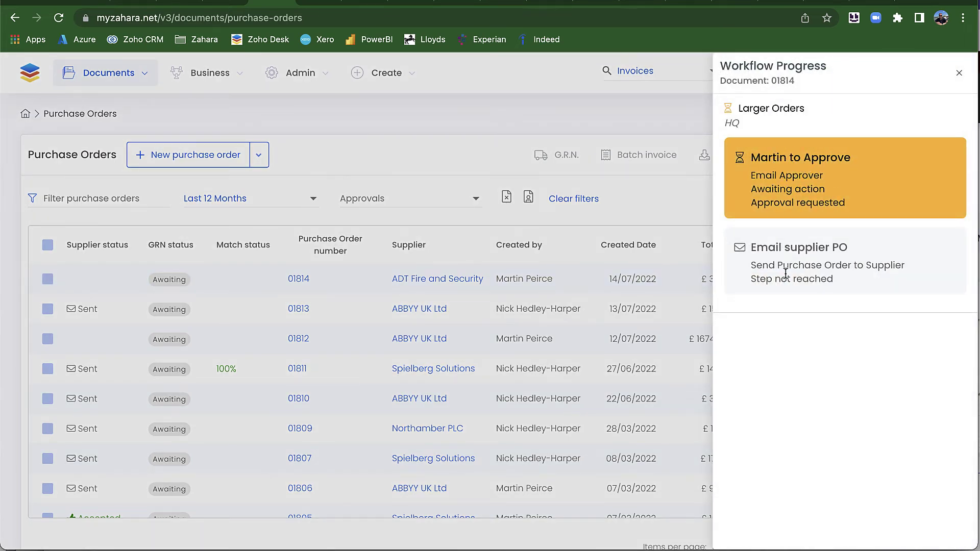
Step: Leave the workflow progress, open the ABBYY UK Ltd order created 13/07/2022 and view its Send to Supplier email form without sending
{"action": "left_click", "coordinate": [960, 76]}
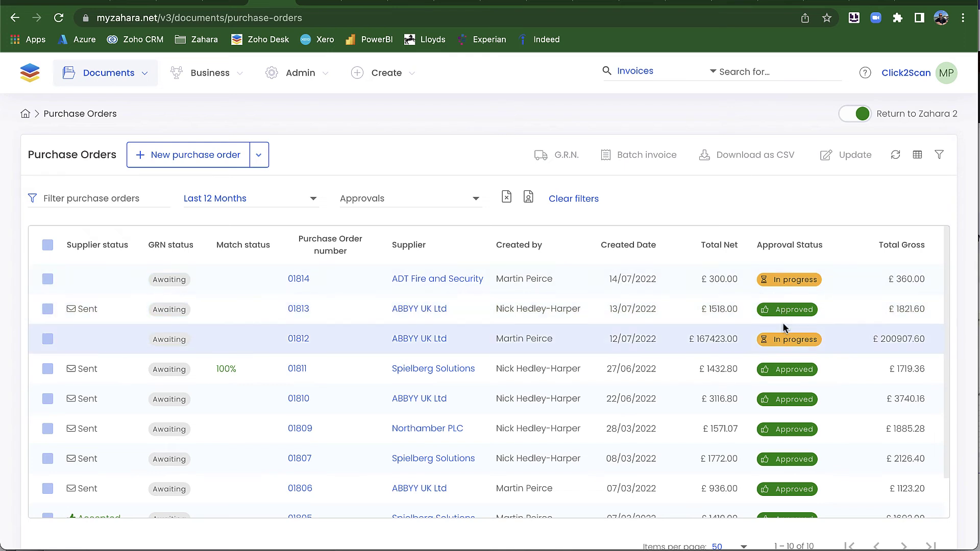
{"action": "left_click", "coordinate": [292, 315]}
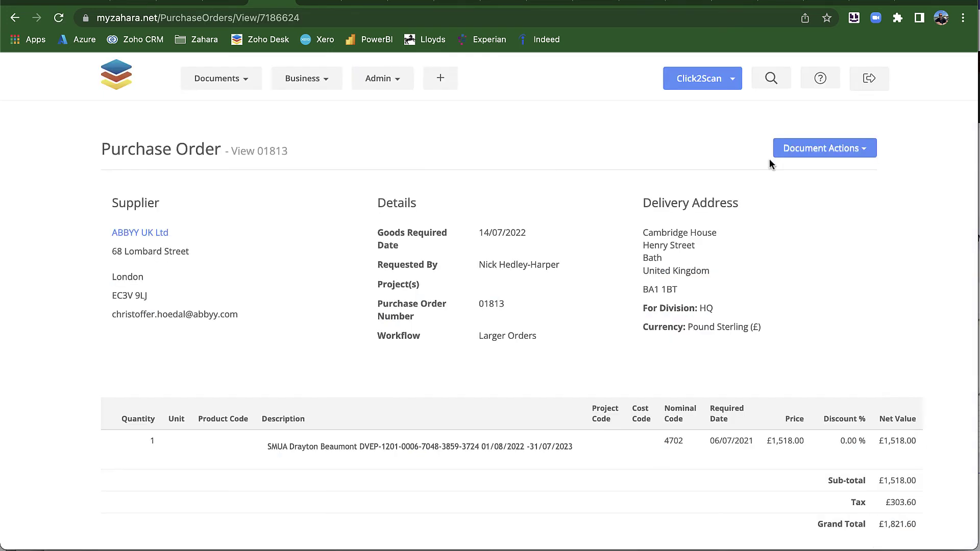
{"action": "left_click", "coordinate": [804, 151]}
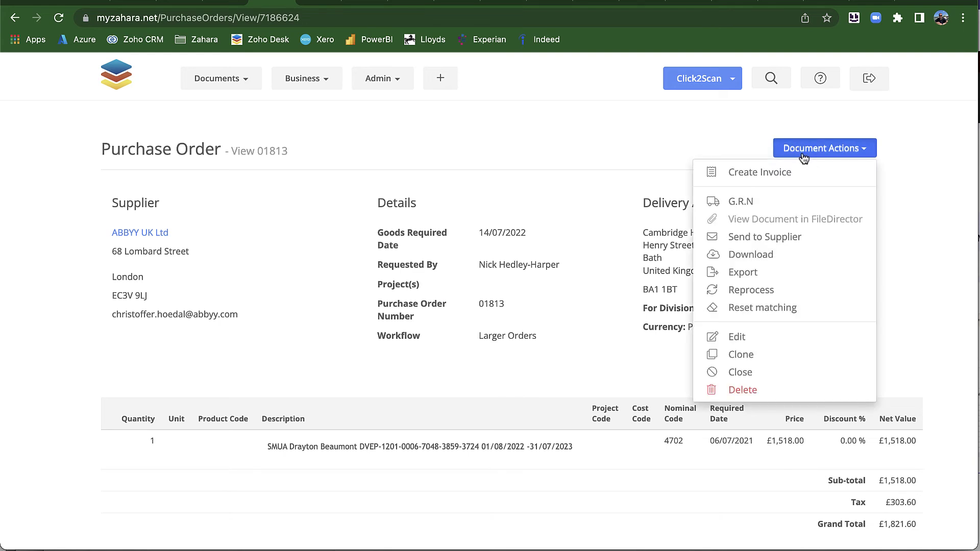
{"action": "left_click", "coordinate": [750, 236]}
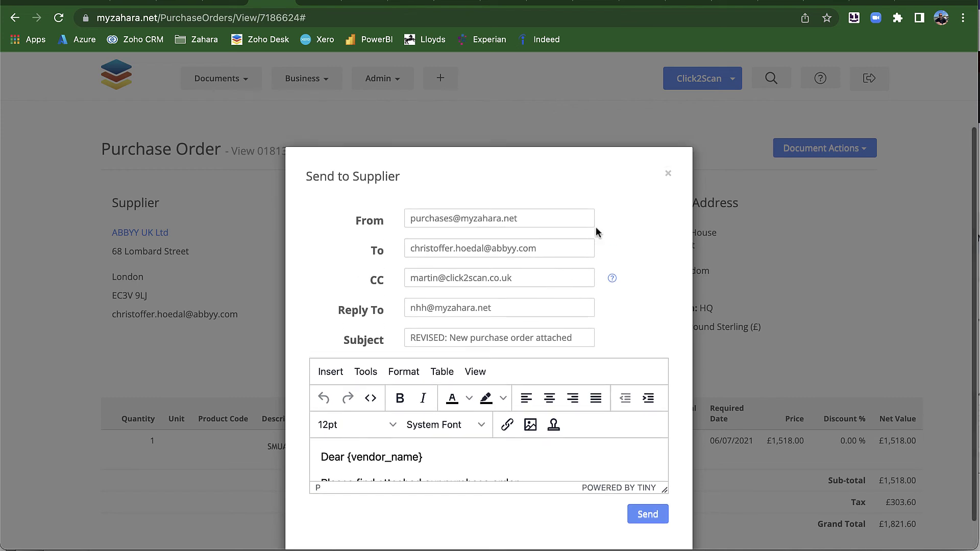
{"action": "left_click", "coordinate": [668, 174]}
Step: Download the ABBYY UK Ltd purchase order as a PDF and review the whole document, including its line item, delivery details and totals
{"action": "left_click", "coordinate": [806, 151]}
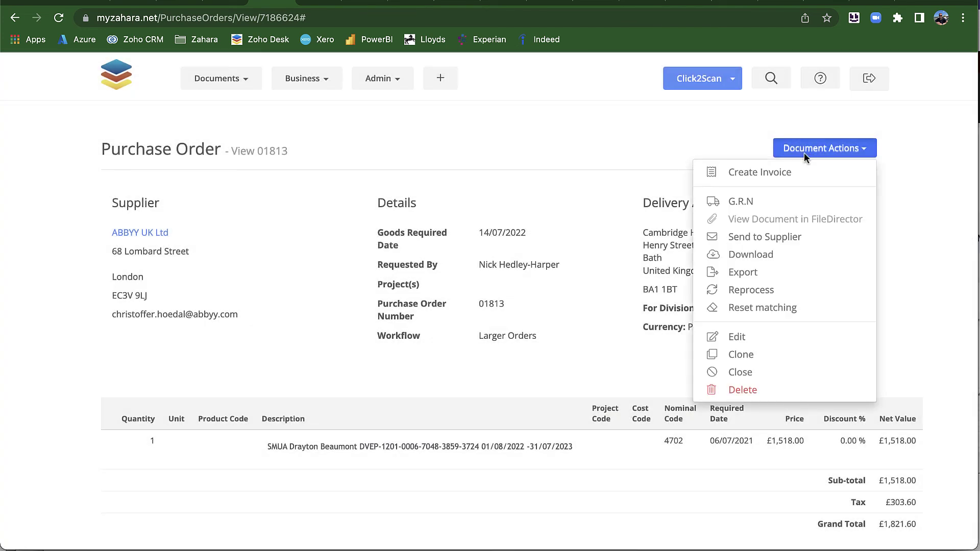
{"action": "left_click", "coordinate": [749, 255]}
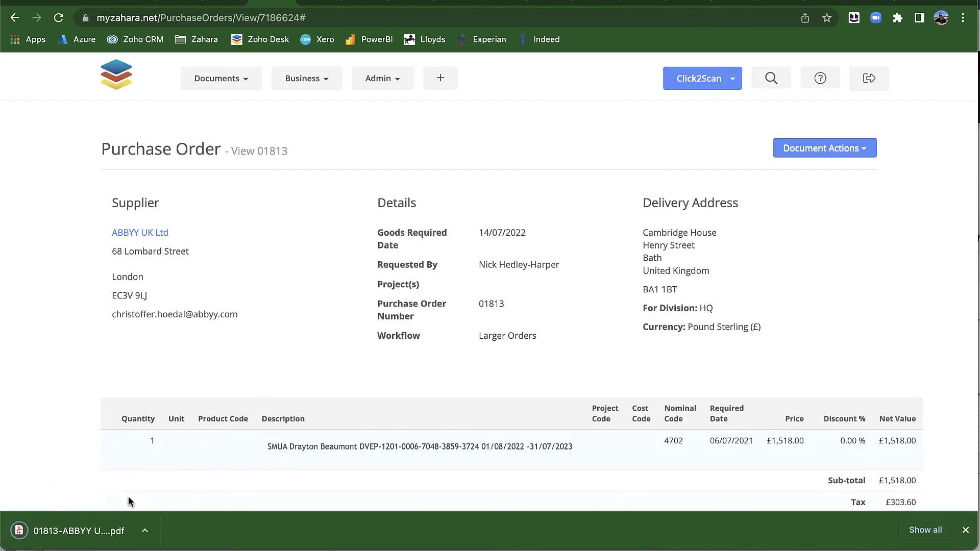
{"action": "left_click", "coordinate": [103, 531]}
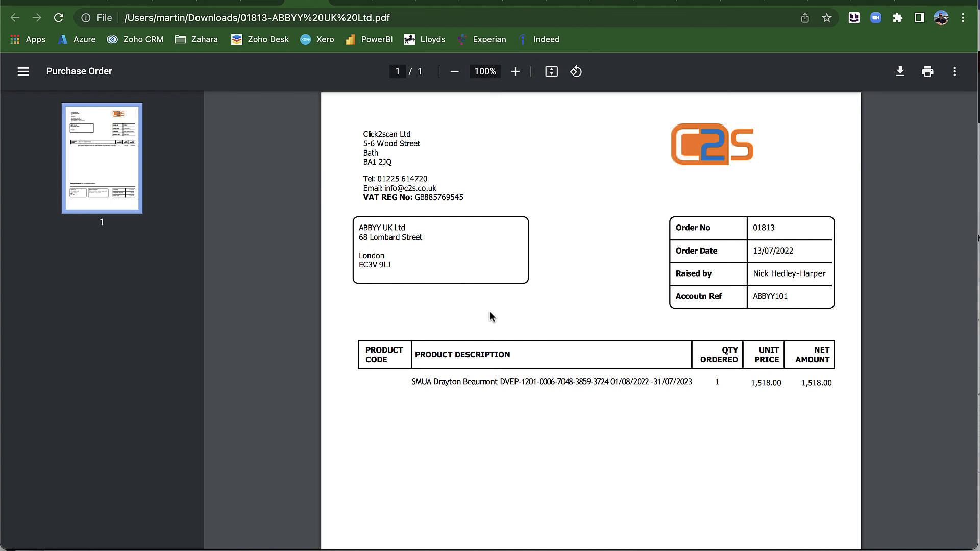
{"action": "scroll", "coordinate": [489, 313], "scroll_direction": "down", "scroll_amount": 3}
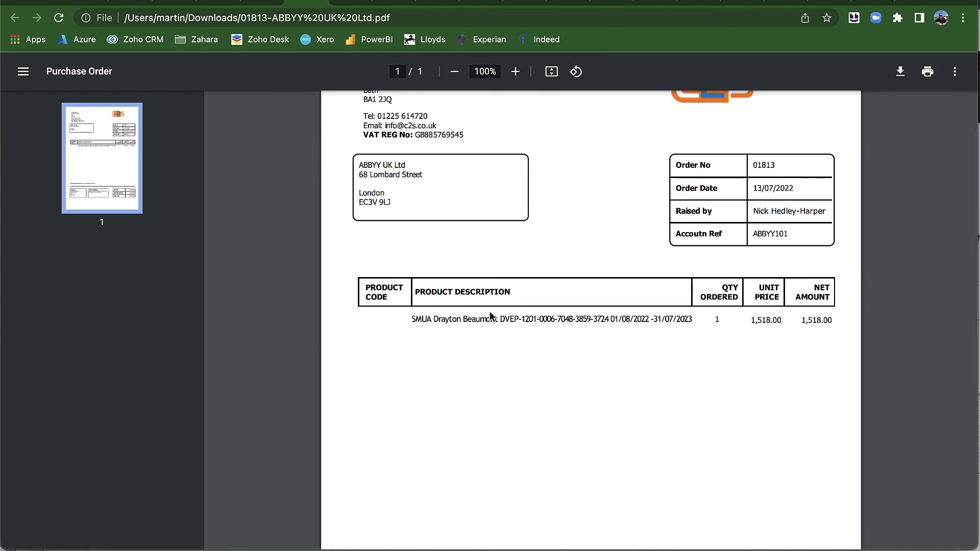
{"action": "scroll", "coordinate": [490, 317], "scroll_direction": "down", "scroll_amount": 10}
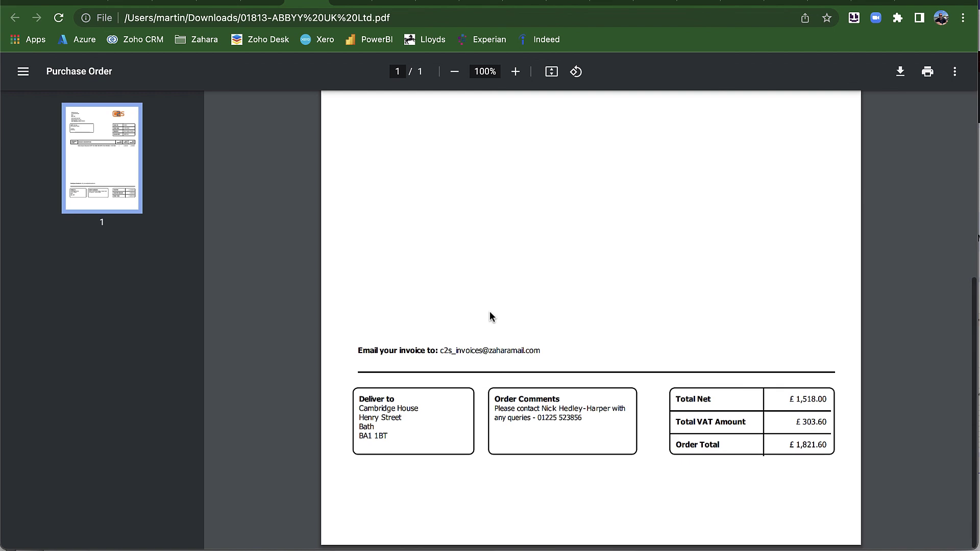
{"action": "scroll", "coordinate": [489, 313], "scroll_direction": "up", "scroll_amount": 12}
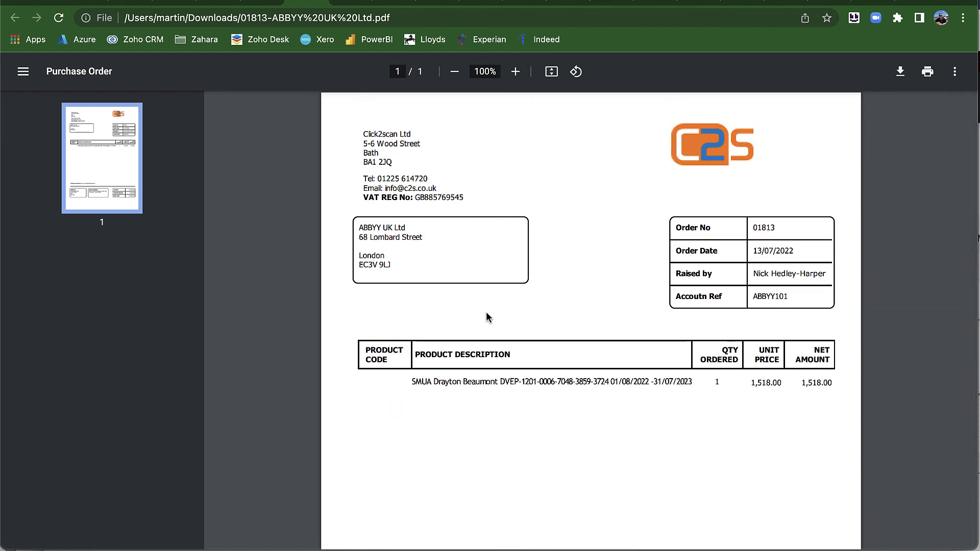